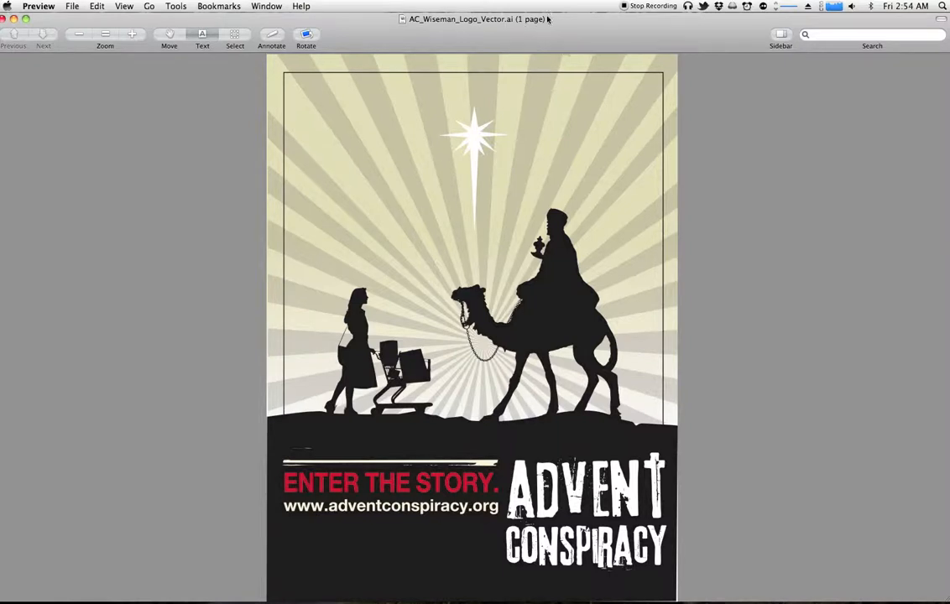
- Check which file formats the Advent Conspiracy vector logo can be saved in, without saving a copy
{"action": "left_click", "coordinate": [73, 5]}
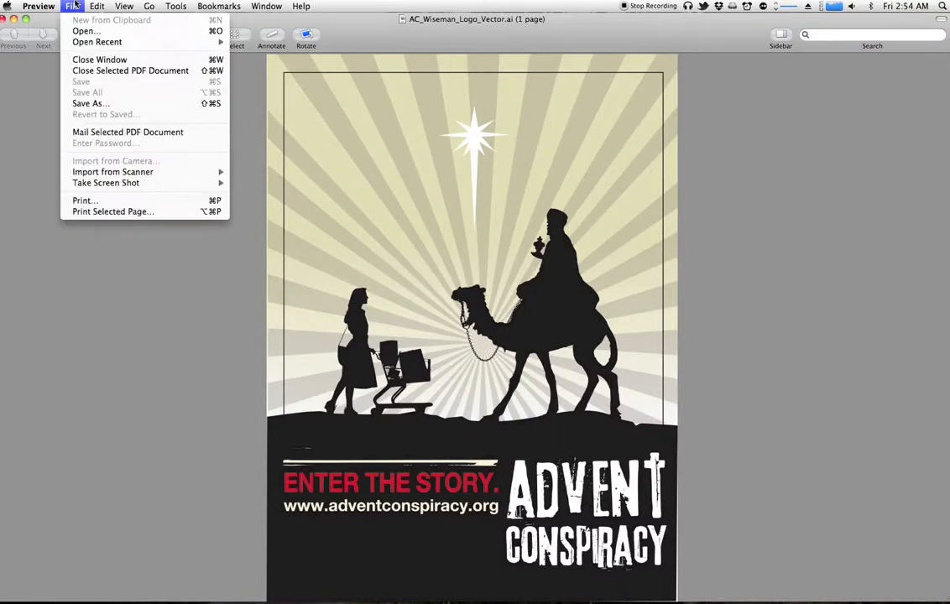
{"action": "left_click", "coordinate": [101, 104]}
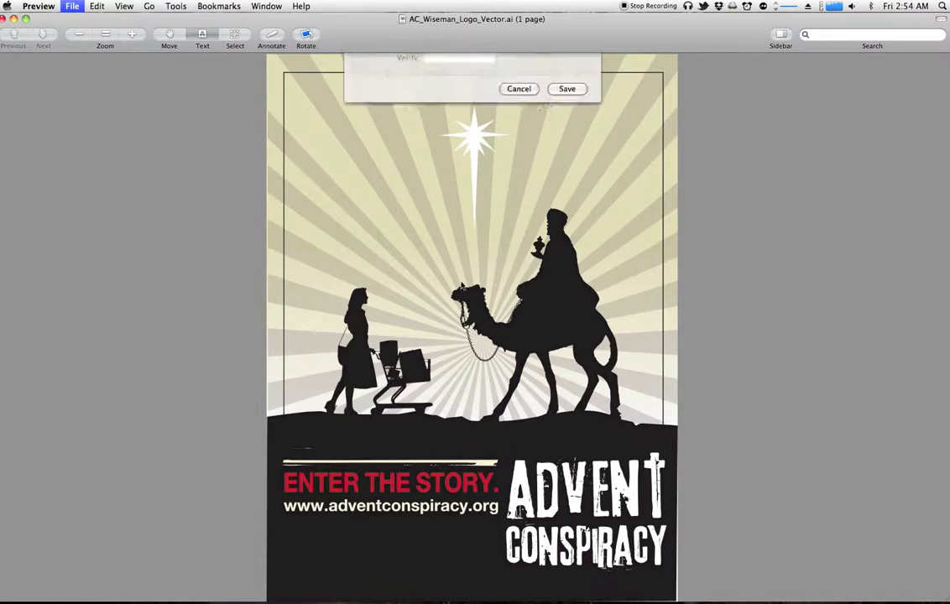
{"action": "left_click", "coordinate": [447, 116]}
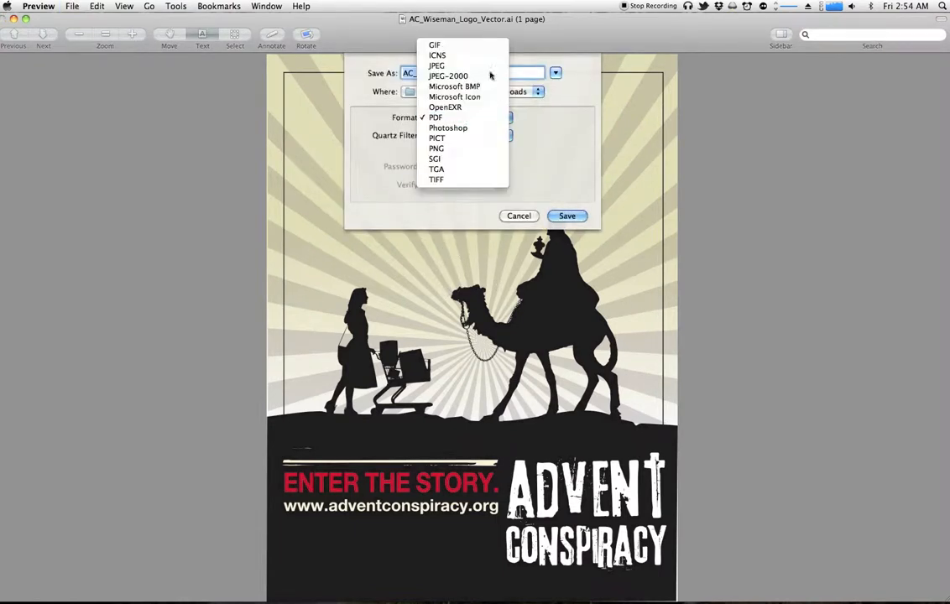
{"action": "left_click", "coordinate": [564, 148]}
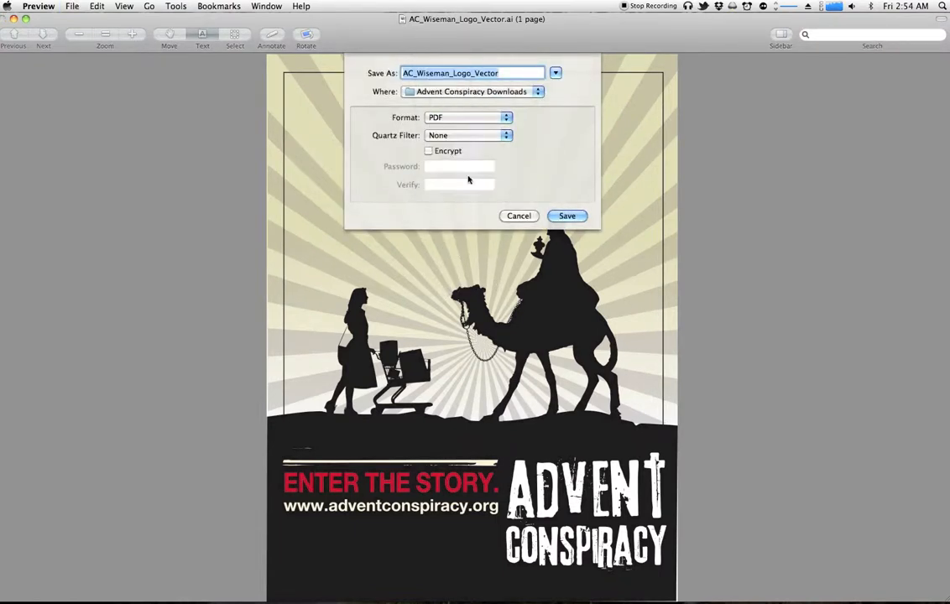
{"action": "left_click", "coordinate": [519, 216]}
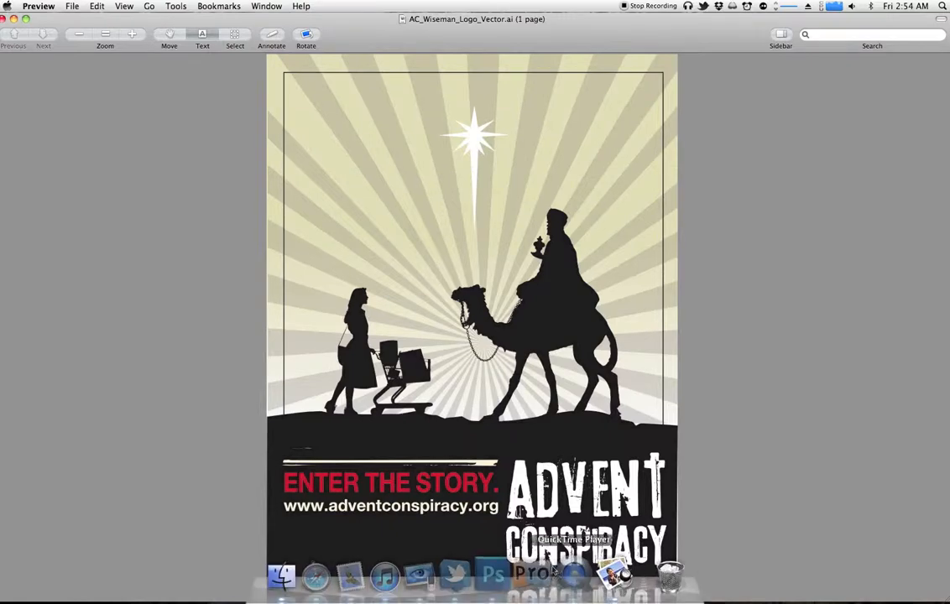
- Switch to Photoshop and inspect the Floor group's pieces by toggling the visibility of its two outer segments
{"action": "left_click", "coordinate": [501, 573]}
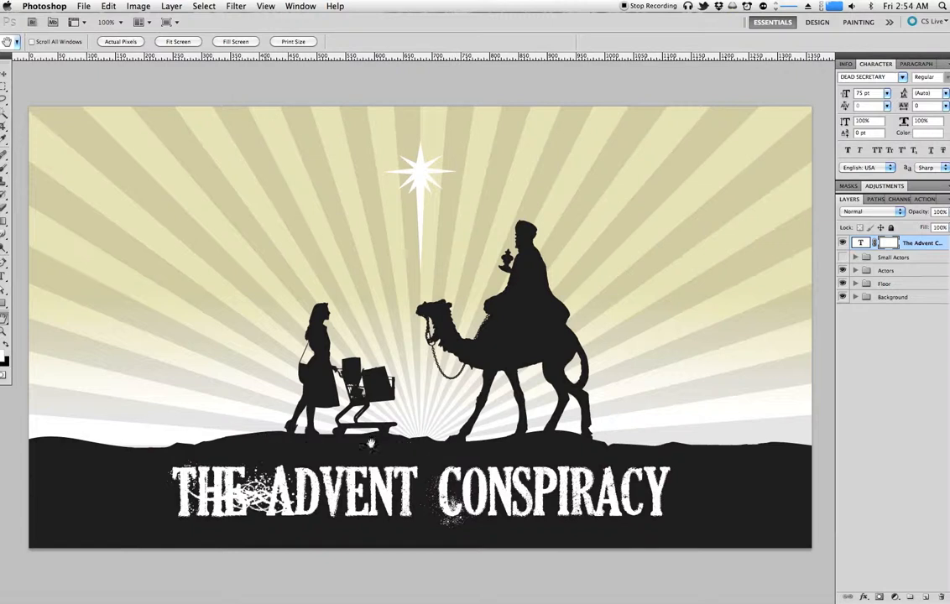
{"action": "left_click", "coordinate": [854, 297]}
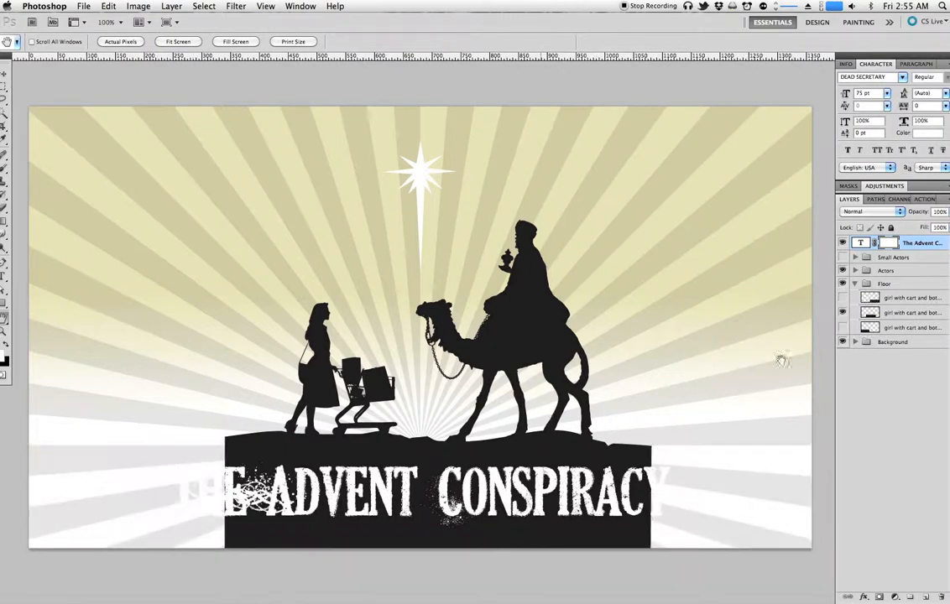
{"action": "left_click", "coordinate": [843, 298]}
{"action": "left_click", "coordinate": [843, 327]}
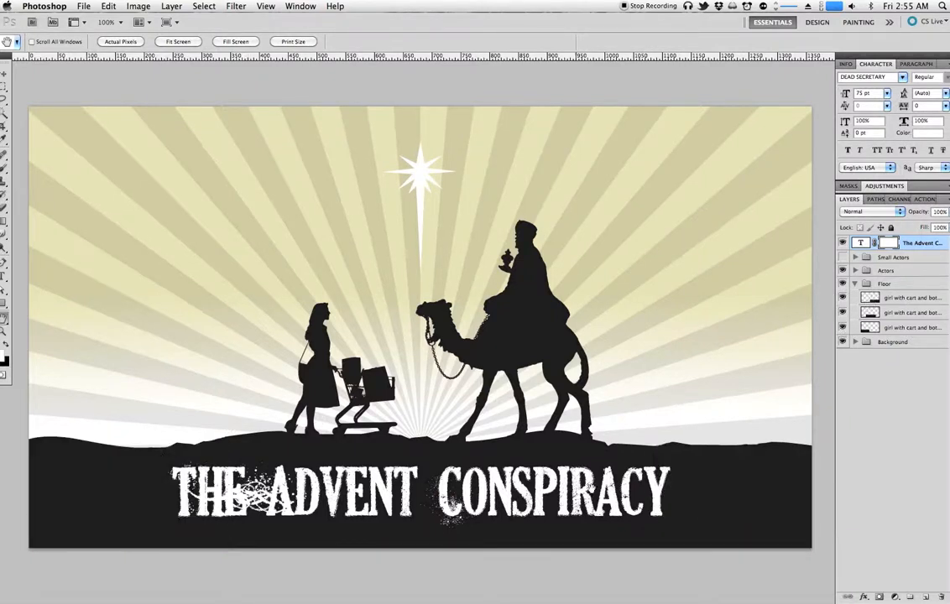
{"action": "left_click", "coordinate": [856, 284]}
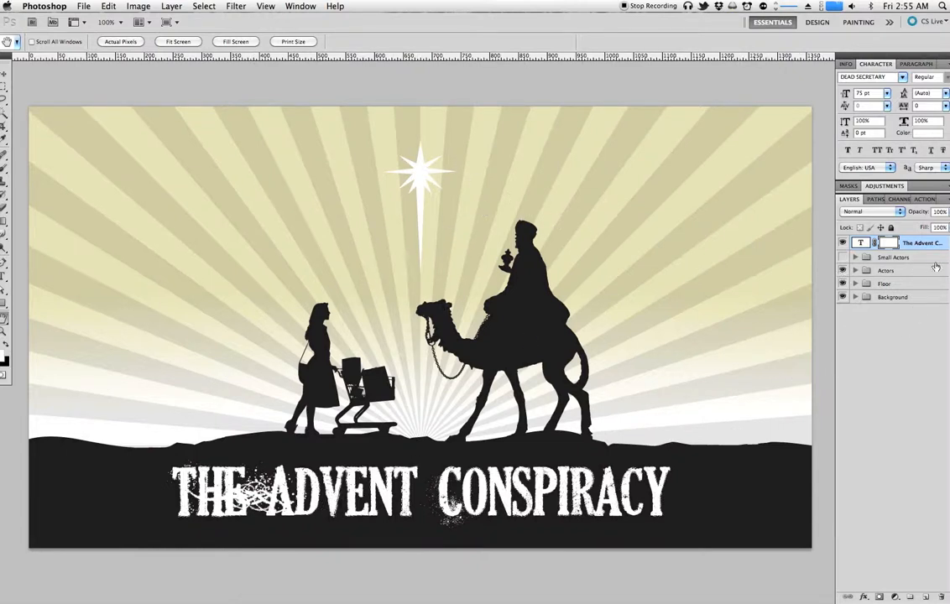
- Inspect the Background group by temporarily hiding the sun-ray layer, Layer 3, to compare it with the plain gradient
{"action": "left_click", "coordinate": [855, 297]}
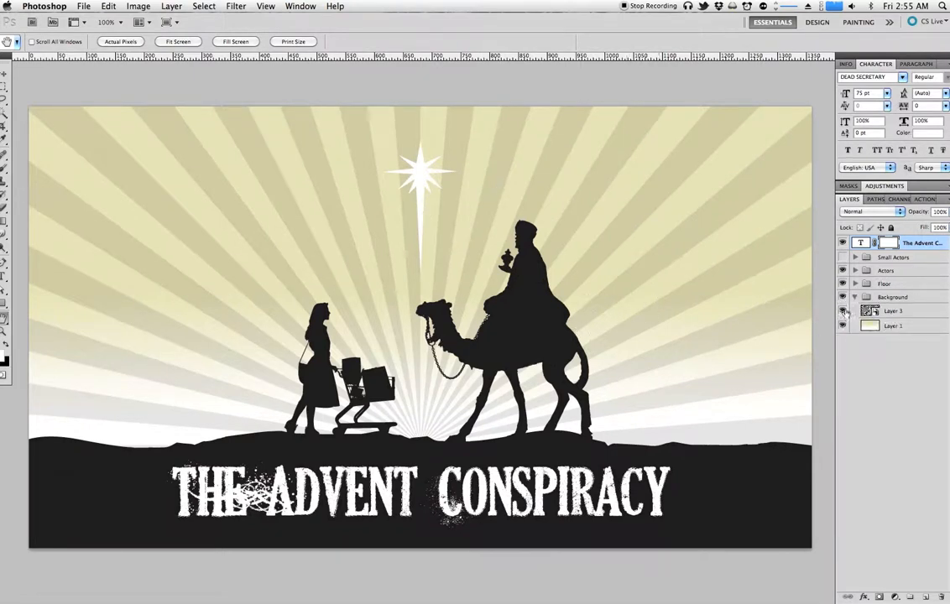
{"action": "left_click", "coordinate": [843, 312]}
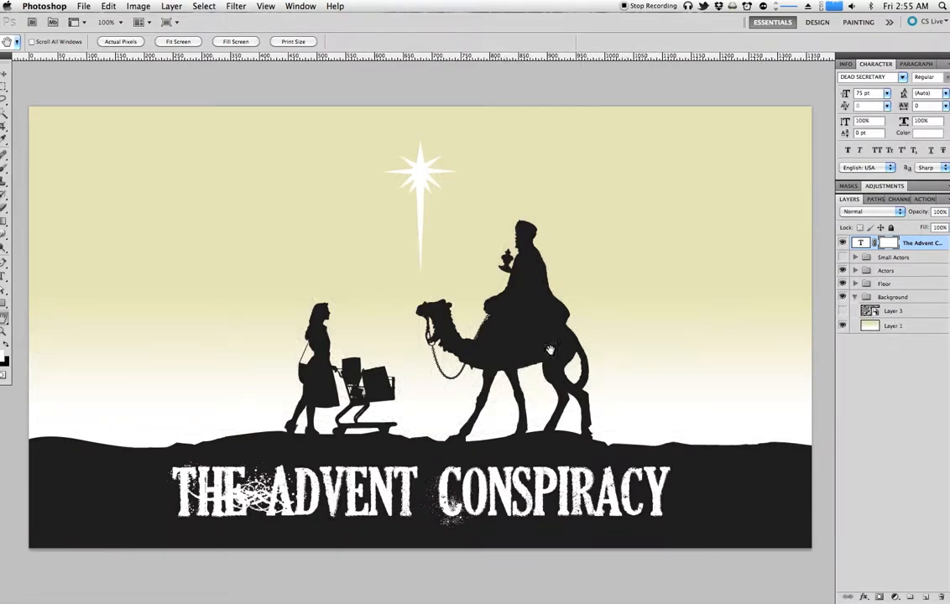
{"action": "left_click", "coordinate": [844, 312]}
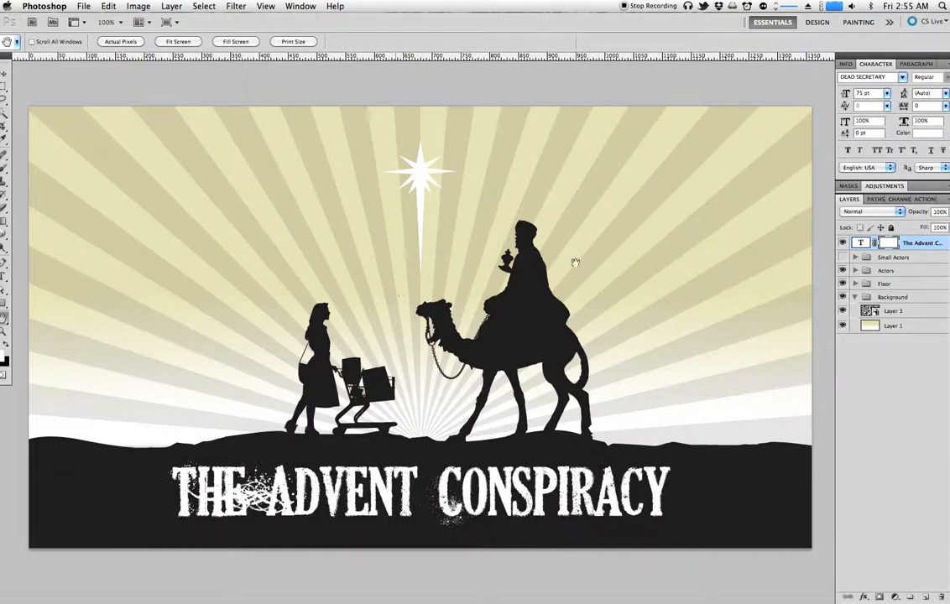
{"action": "left_click", "coordinate": [236, 6]}
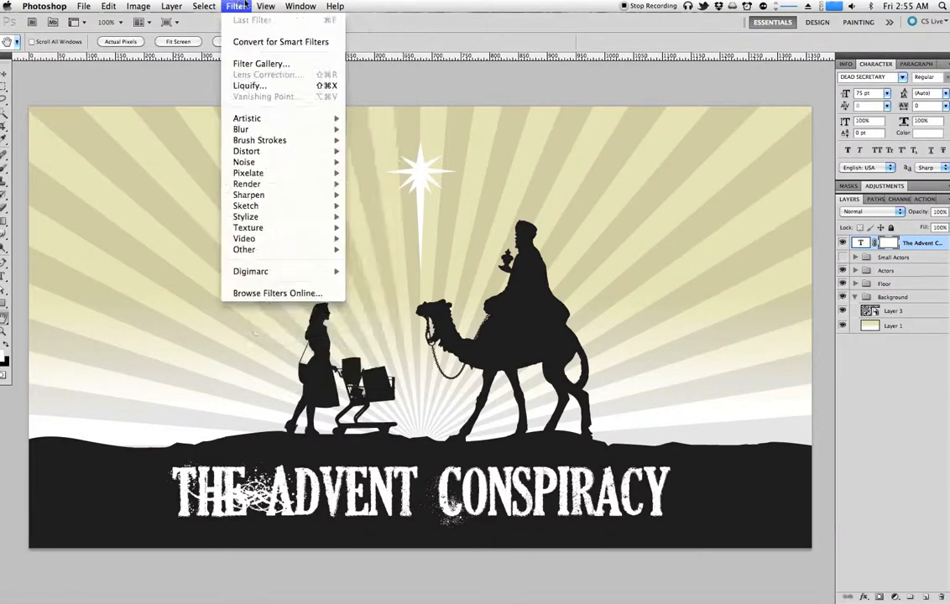
{"action": "mouse_move", "coordinate": [274, 250]}
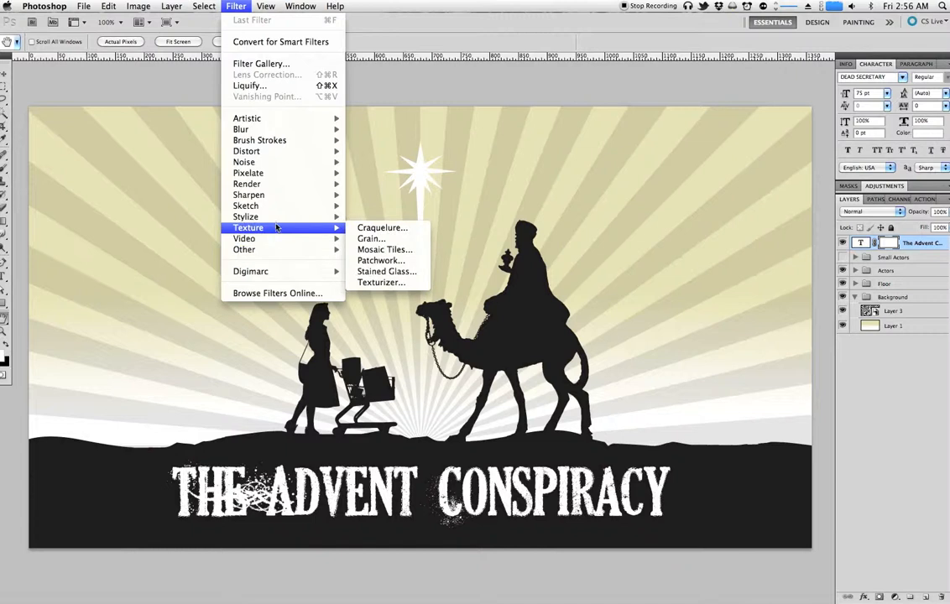
{"action": "mouse_move", "coordinate": [275, 219]}
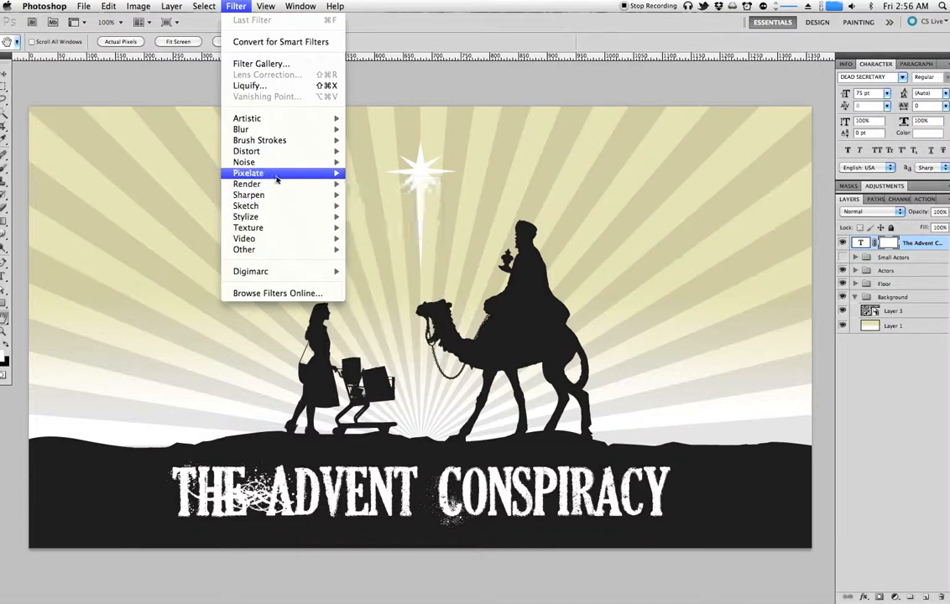
{"action": "mouse_move", "coordinate": [282, 166]}
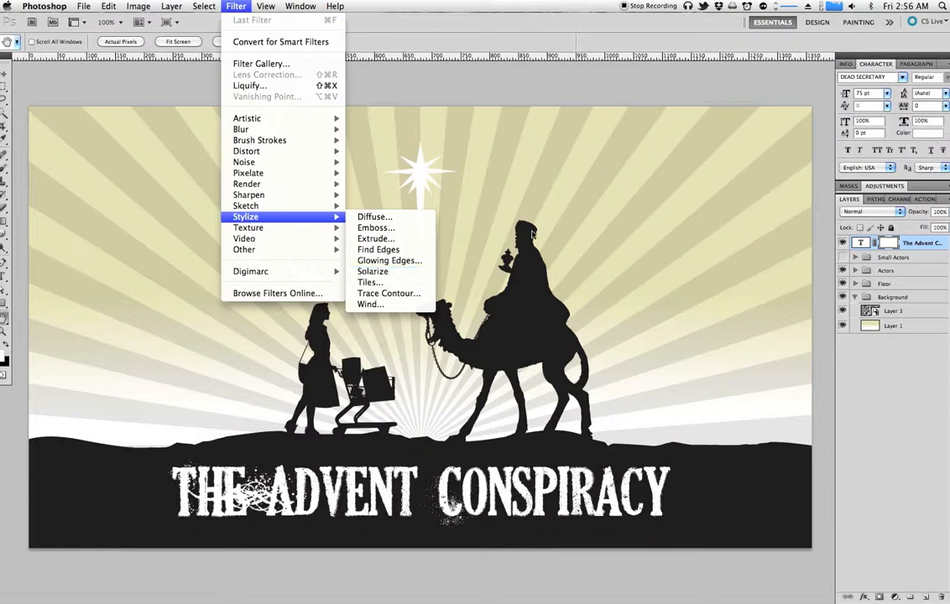
{"action": "left_click", "coordinate": [611, 224]}
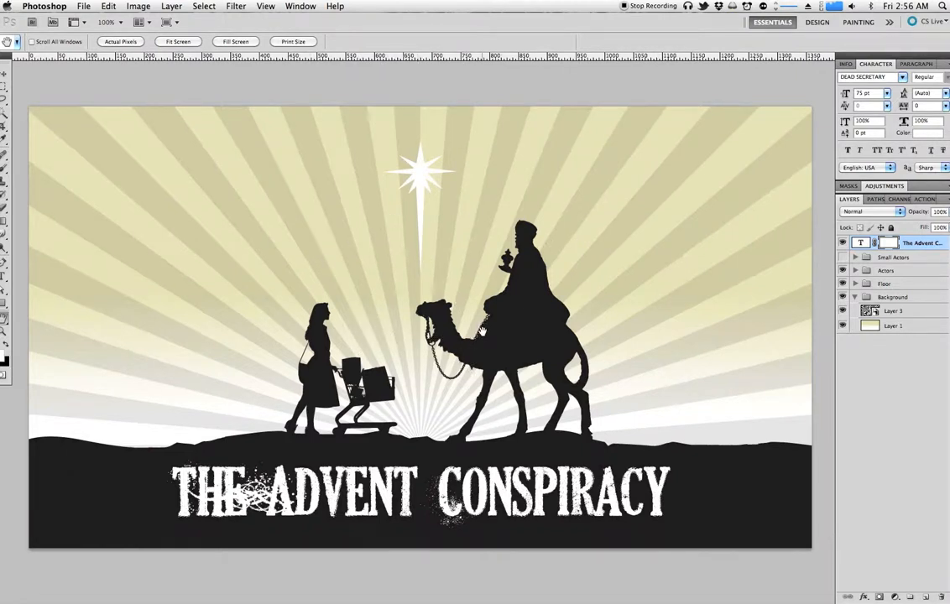
- Preview the alternate layout with the title and Actors group hidden and the Small Actors group shown over the floor and background
{"action": "left_click", "coordinate": [843, 244]}
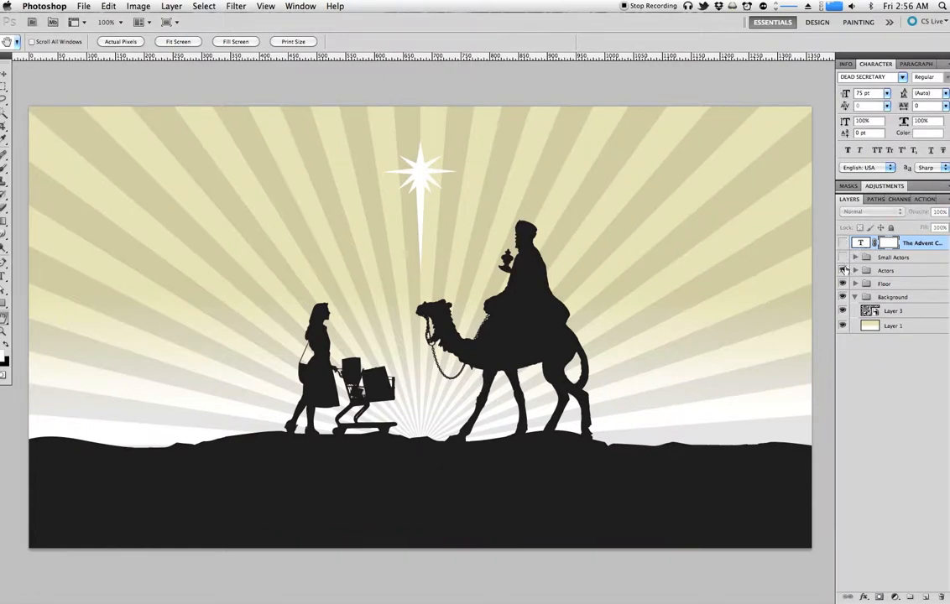
{"action": "left_click", "coordinate": [843, 257]}
{"action": "left_click", "coordinate": [843, 283]}
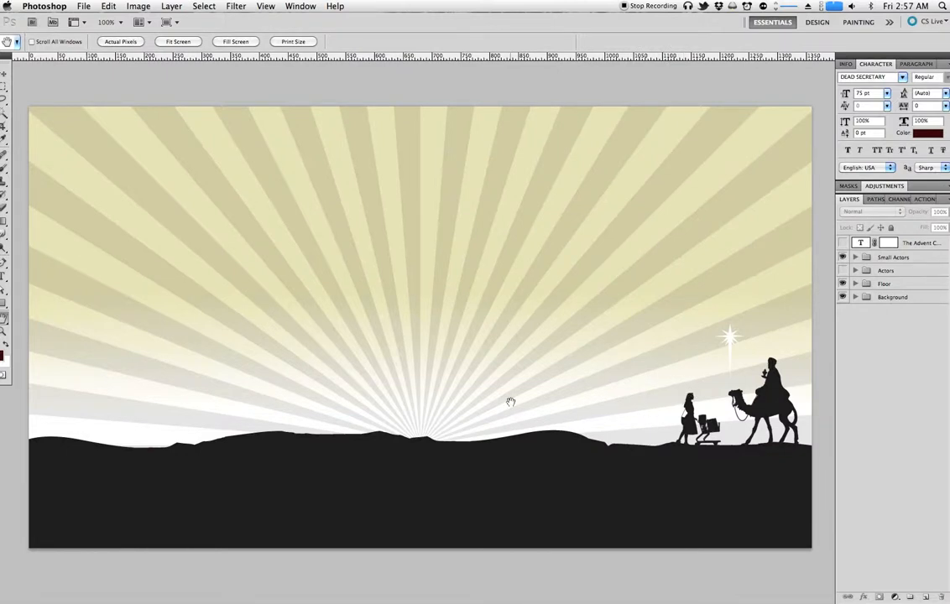
- Isolate the Background group to examine its ray layer, Layer 3, and make all layers and groups visible again
{"action": "left_click", "coordinate": [843, 257]}
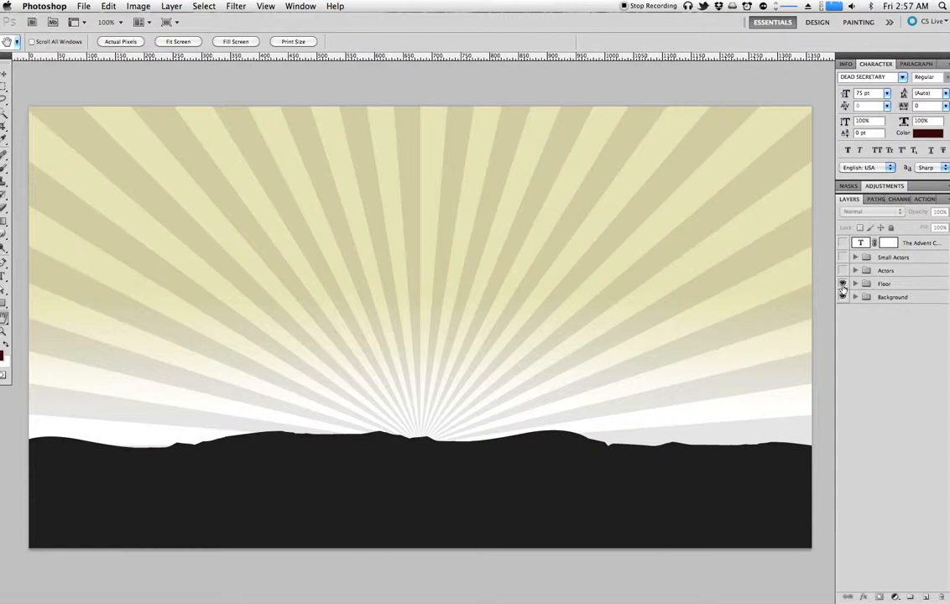
{"action": "left_click", "coordinate": [842, 297], "text": "alt"}
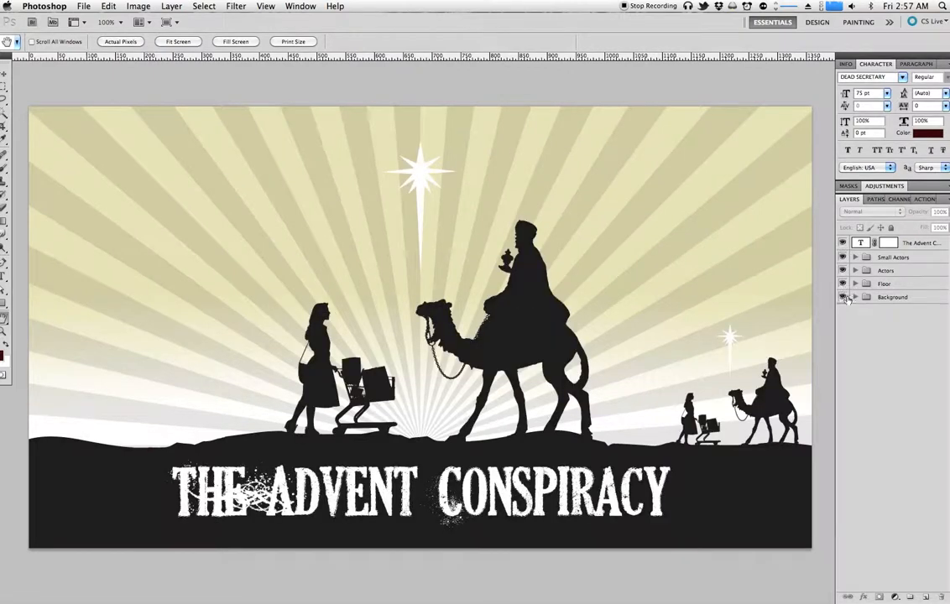
{"action": "left_click", "coordinate": [842, 297], "text": "alt"}
{"action": "left_click", "coordinate": [855, 297]}
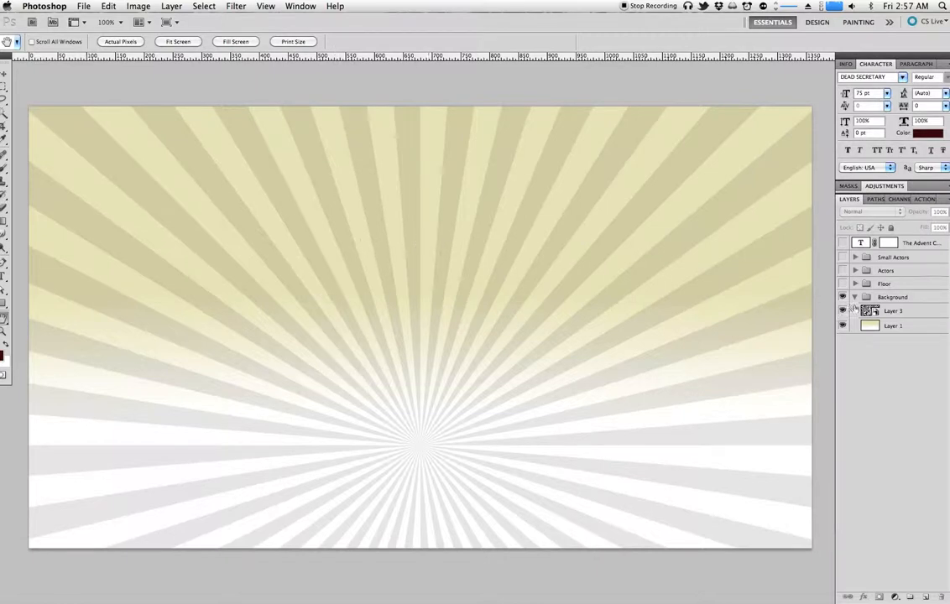
{"action": "left_click", "coordinate": [912, 310]}
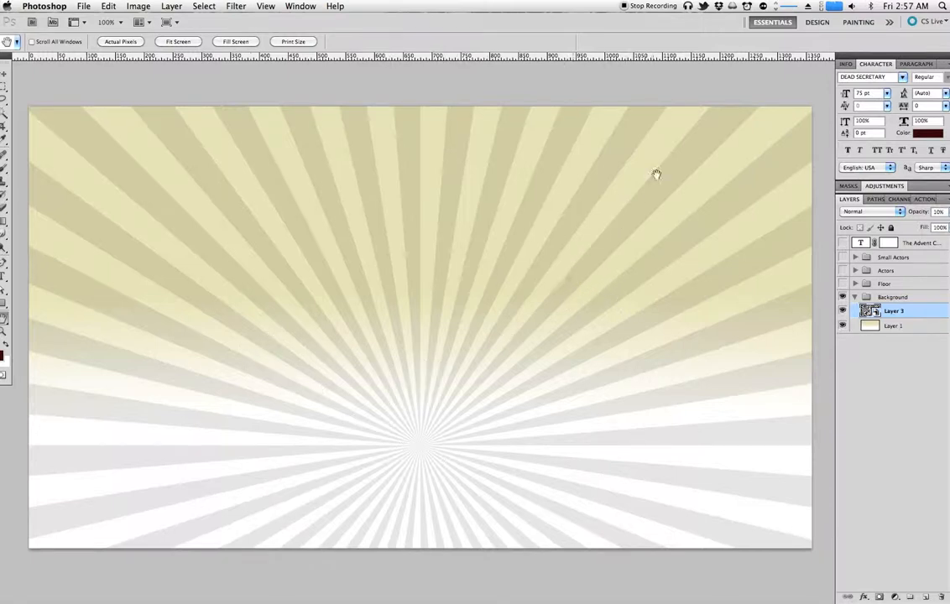
{"action": "left_click_drag", "start_coordinate": [843, 286], "coordinate": [844, 243]}
{"action": "left_click", "coordinate": [856, 298]}
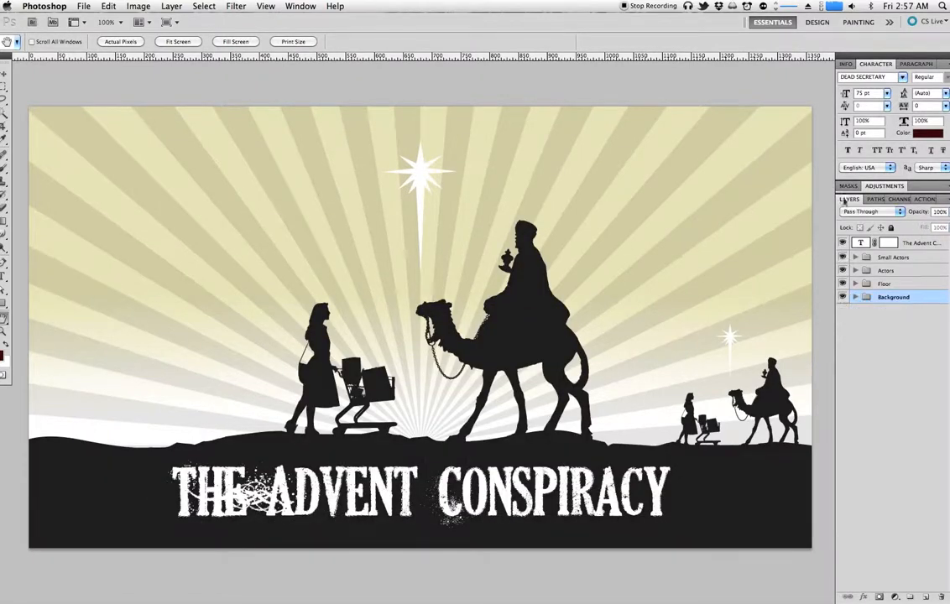
- View the Floor, Actors, Small Actors and title elements one at a time, and restore everything except Small Actors
{"action": "left_click", "coordinate": [844, 297]}
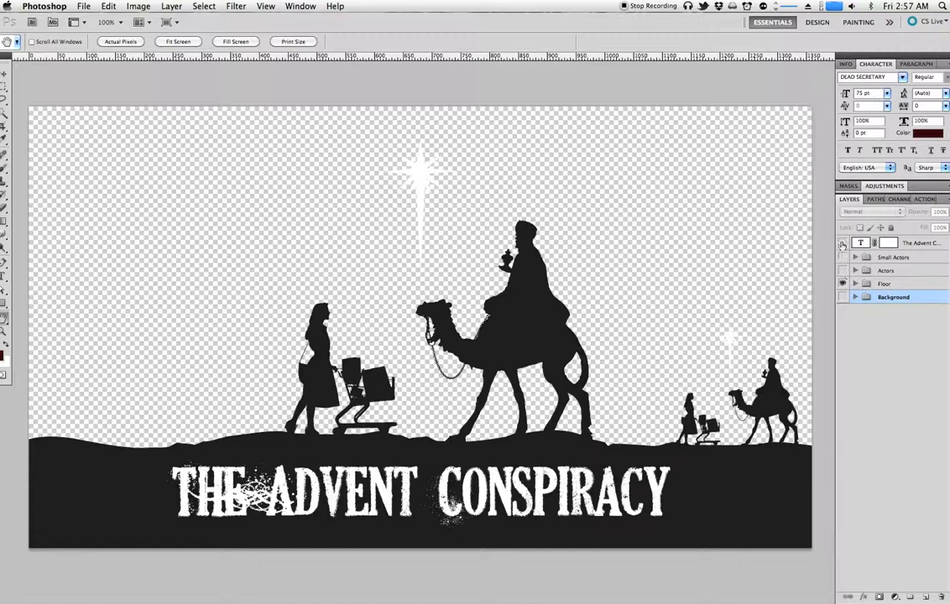
{"action": "left_click", "coordinate": [843, 284], "text": "alt"}
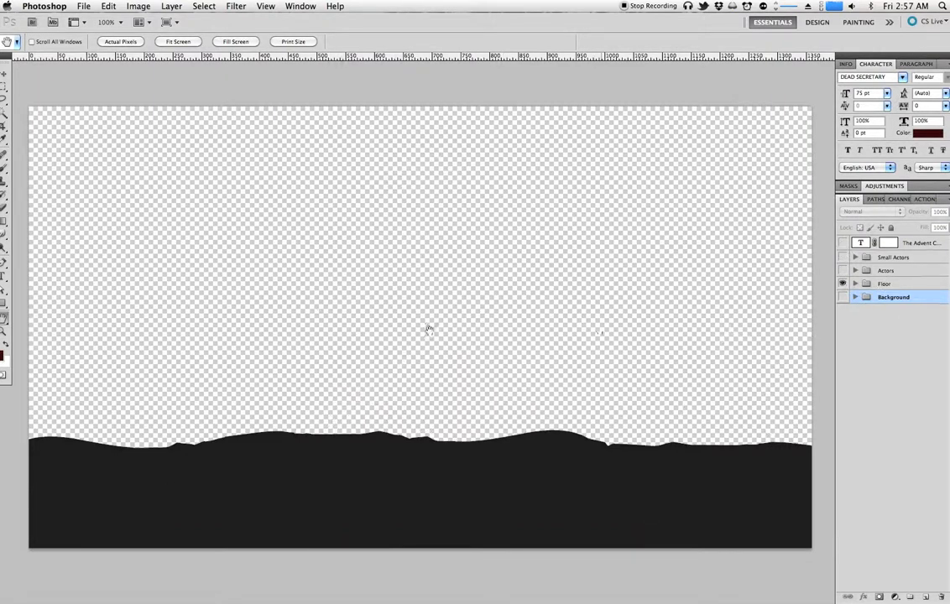
{"action": "left_click", "coordinate": [843, 284]}
{"action": "left_click", "coordinate": [843, 271]}
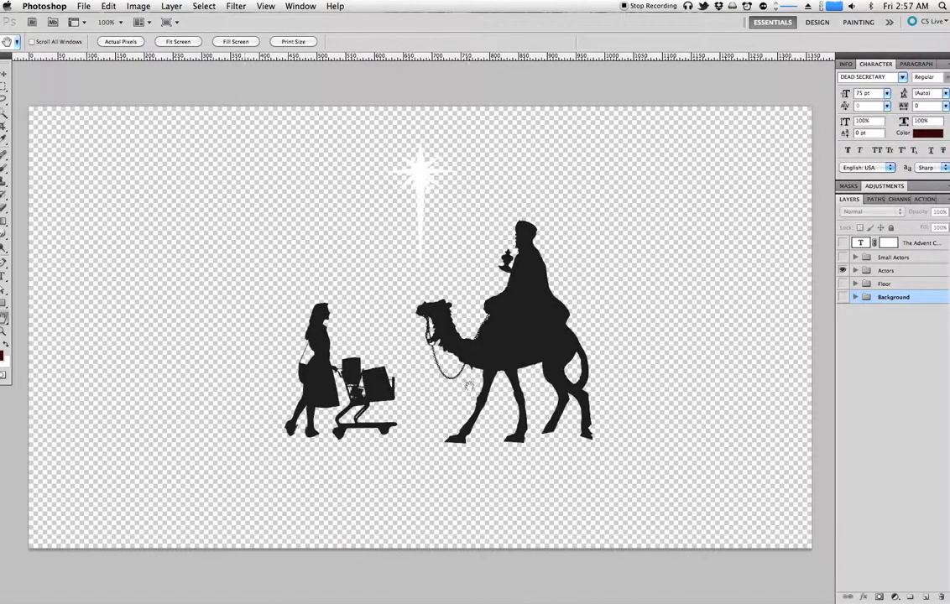
{"action": "left_click", "coordinate": [842, 271]}
{"action": "left_click", "coordinate": [843, 257]}
{"action": "left_click", "coordinate": [842, 257]}
{"action": "left_click", "coordinate": [843, 242]}
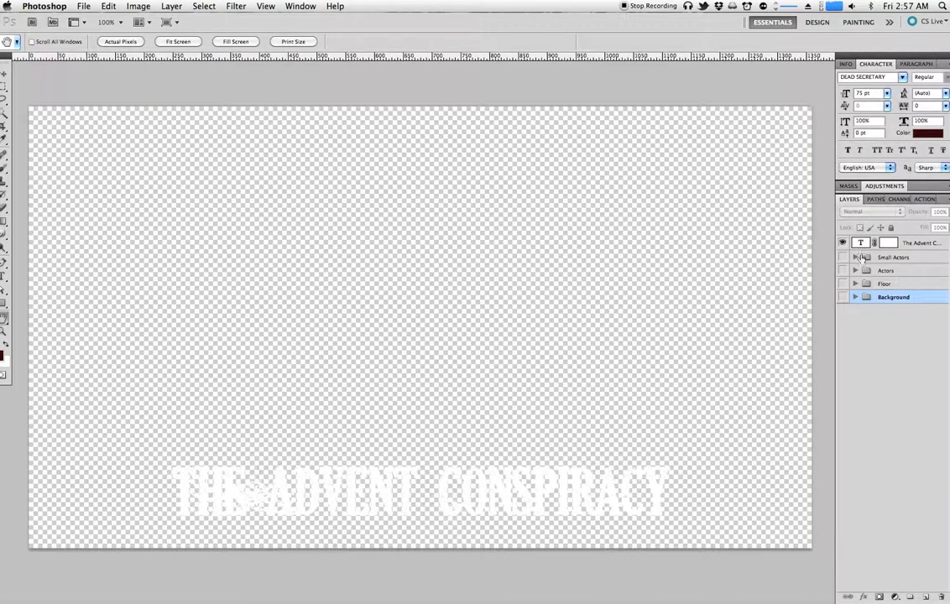
{"action": "left_click_drag", "start_coordinate": [843, 296], "coordinate": [842, 259]}
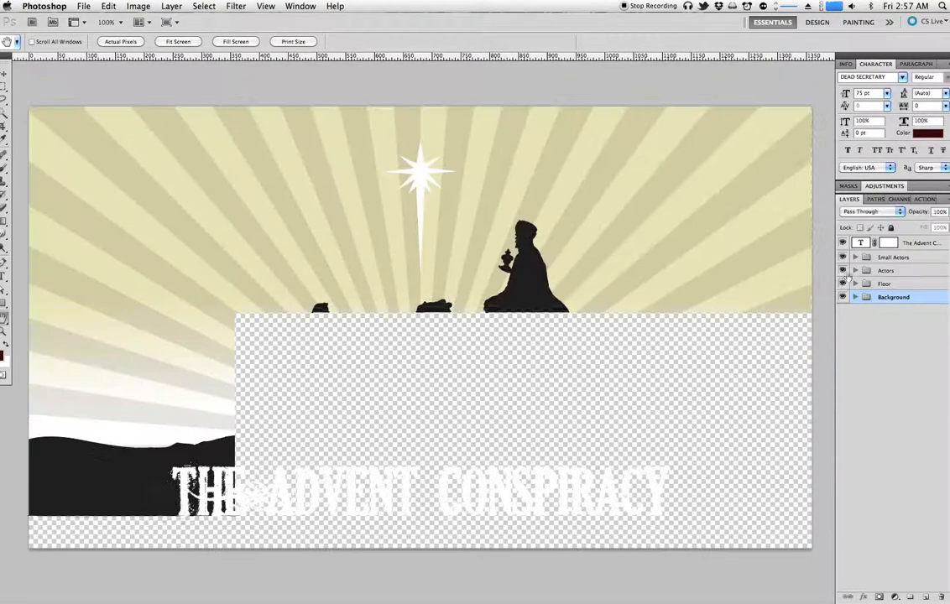
{"action": "left_click", "coordinate": [843, 258]}
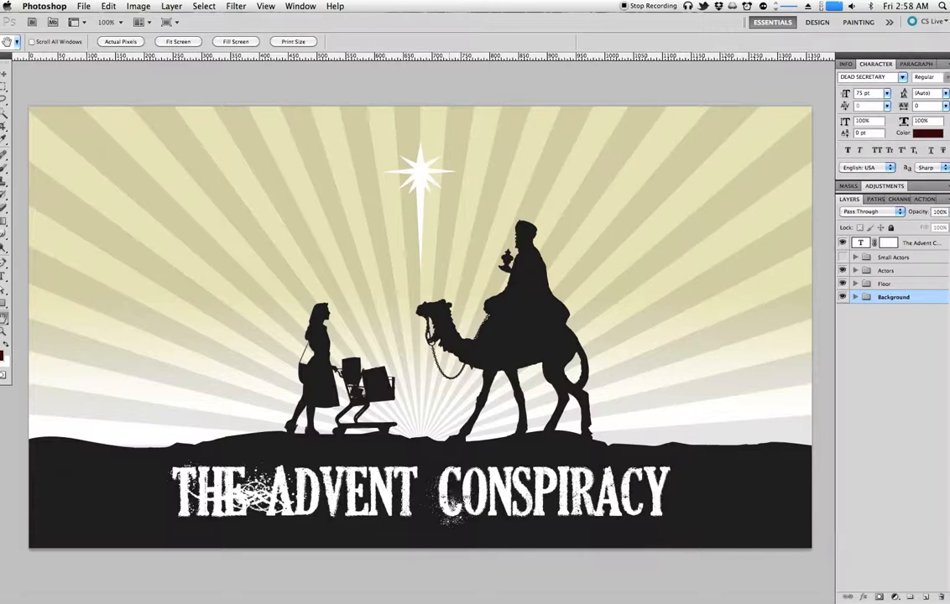
- Switch to ProPresenter and review the slides of the Matthew 1_18-25 and Sermon playlist items
{"action": "mouse_move", "coordinate": [431, 601]}
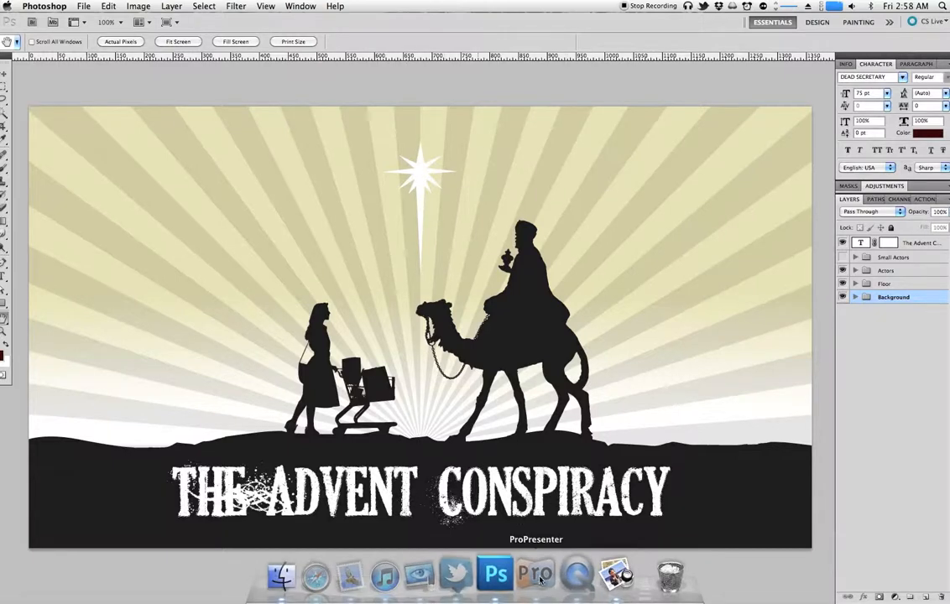
{"action": "left_click", "coordinate": [536, 577]}
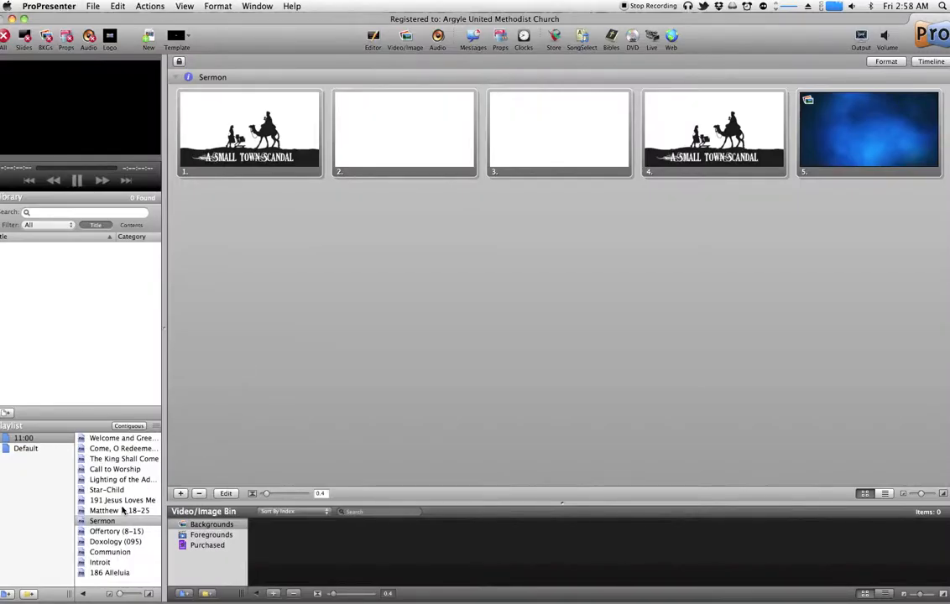
{"action": "left_click", "coordinate": [122, 510]}
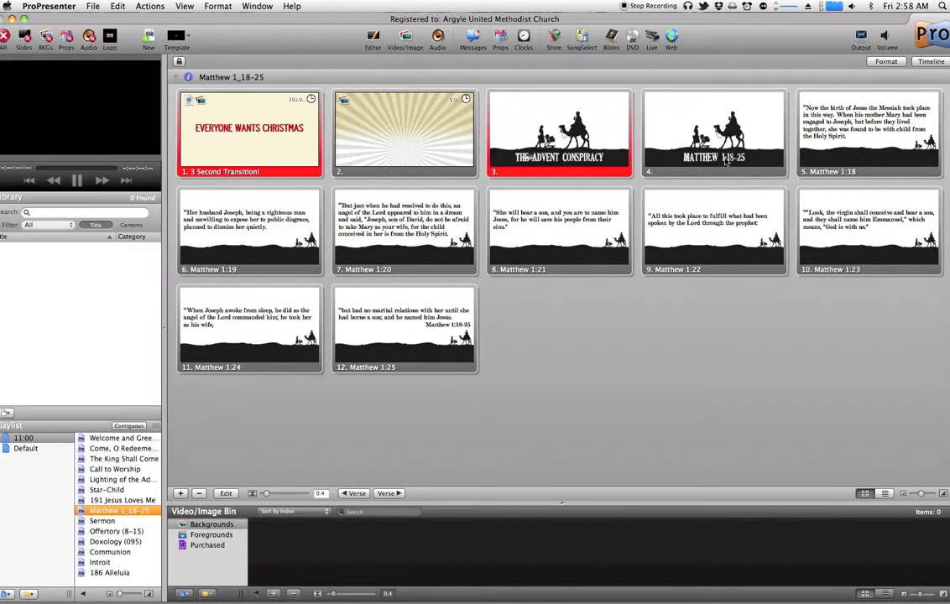
{"action": "key", "text": "Down"}
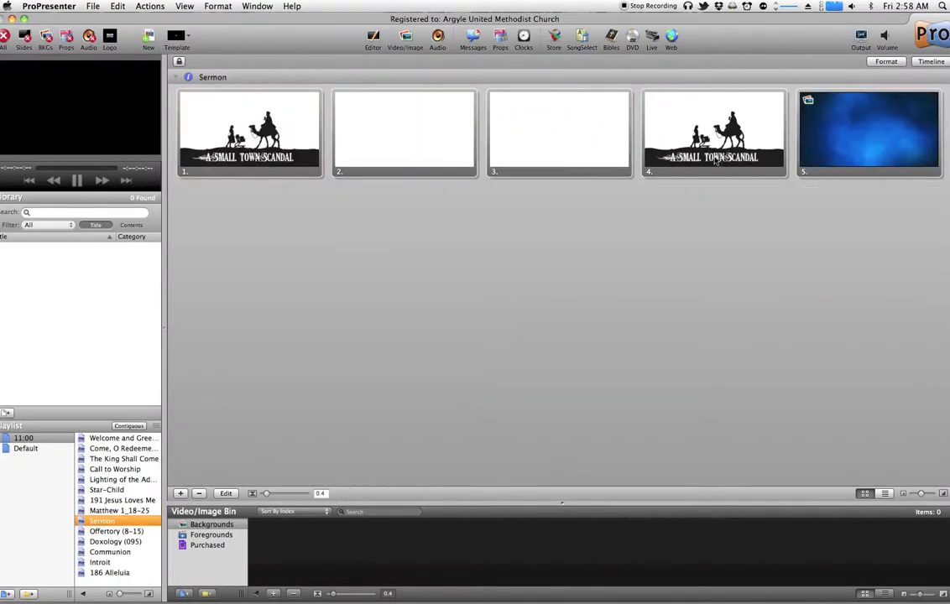
{"action": "left_click", "coordinate": [694, 226]}
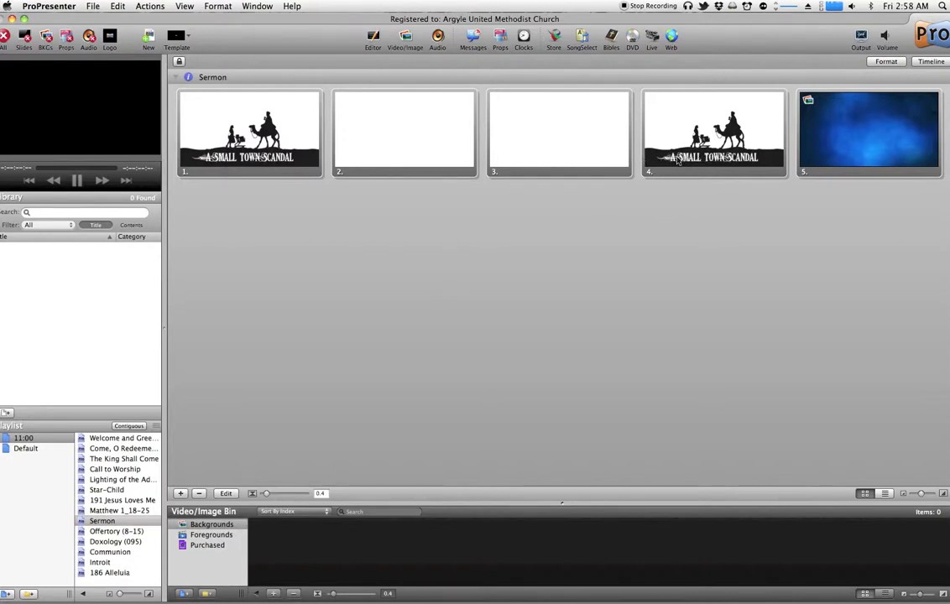
- Switch back to Photoshop and hide every group so only the Advent Conspiracy title text layer is visible
{"action": "mouse_move", "coordinate": [617, 588]}
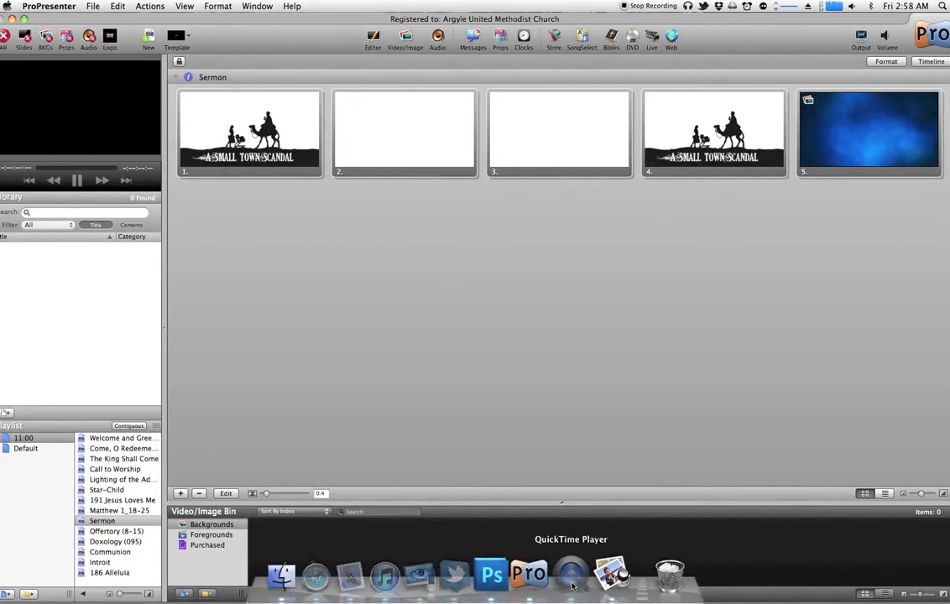
{"action": "left_click", "coordinate": [501, 577]}
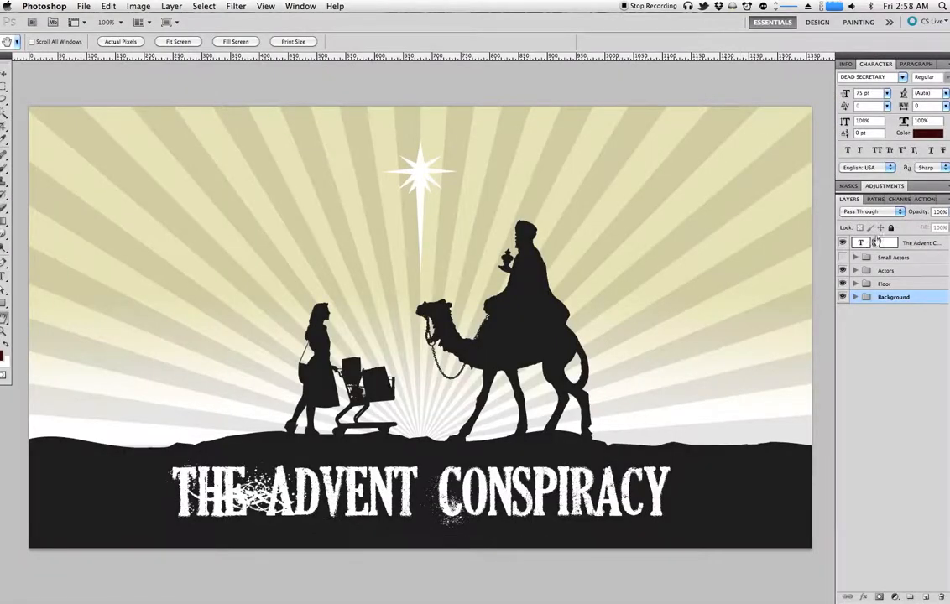
{"action": "left_click", "coordinate": [842, 297]}
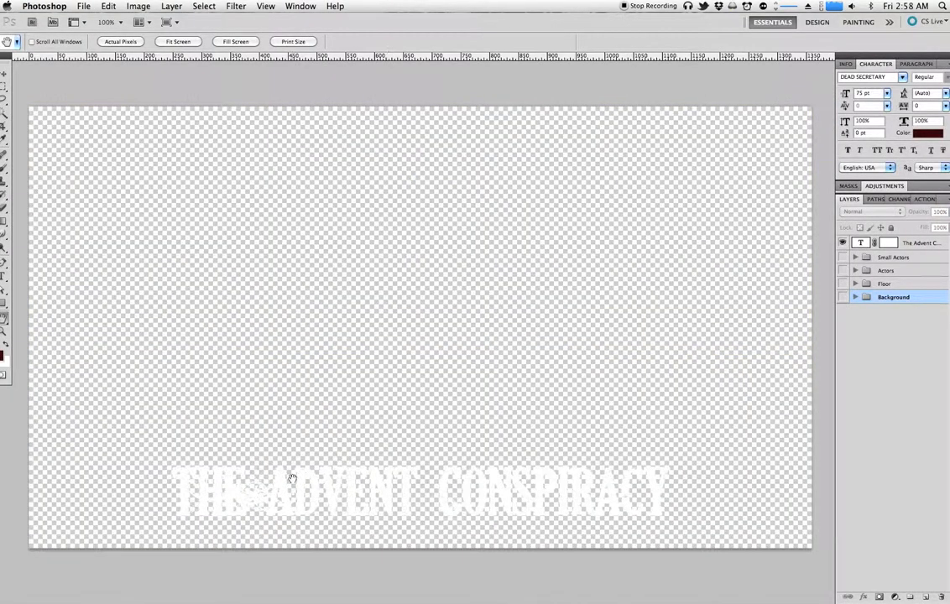